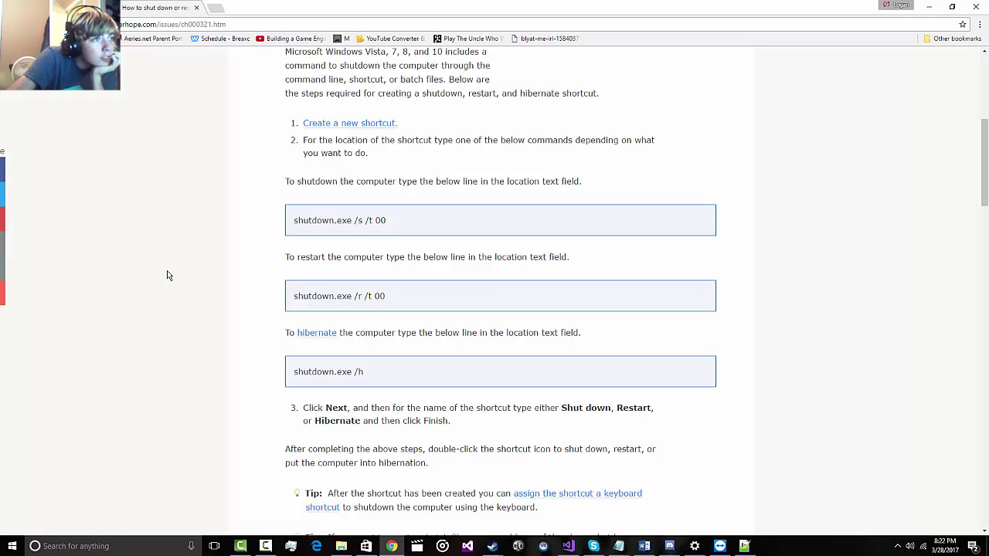
scroll(167, 270, down, 2)
scroll(167, 270, down, 3)
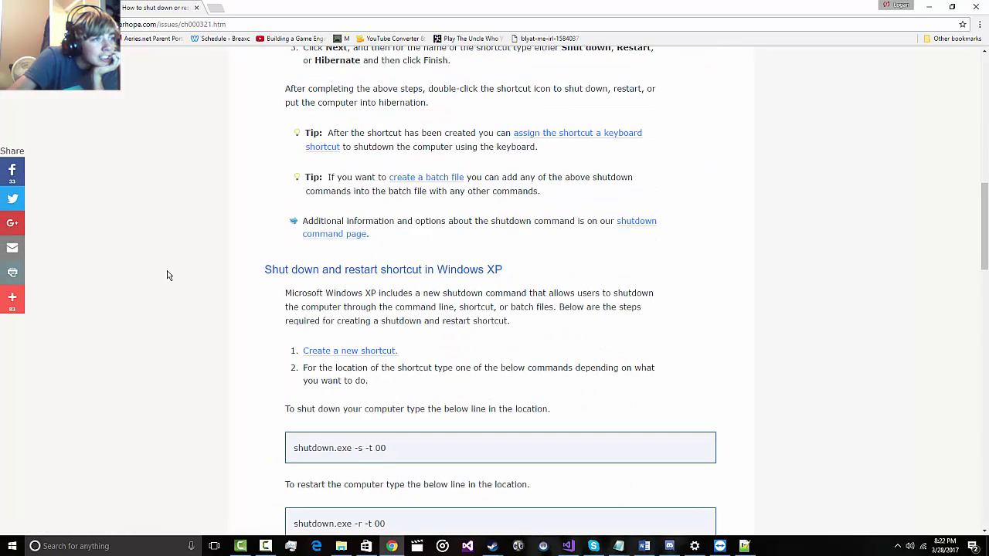
scroll(167, 270, down, 1)
scroll(167, 270, down, 2)
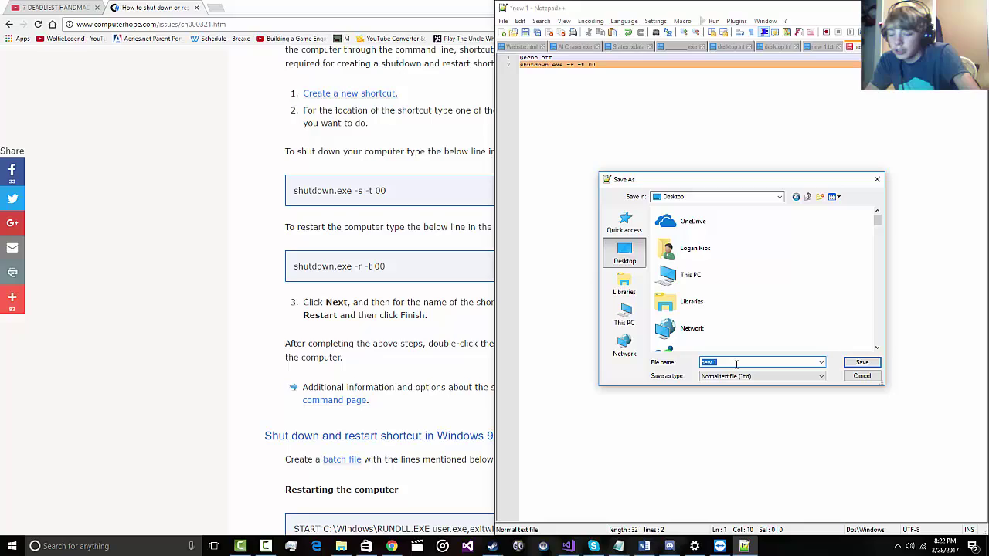
text(shut)
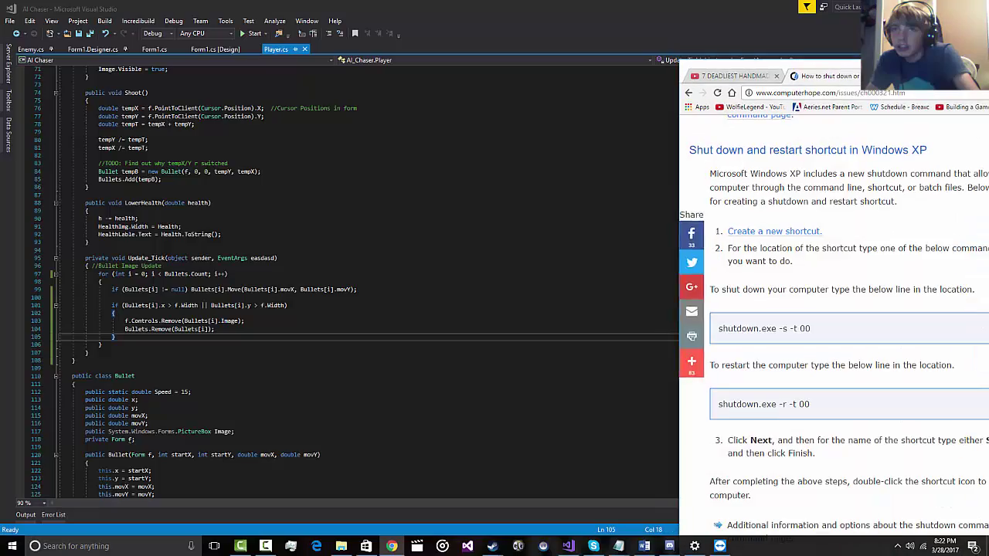
Step: Undock and minimize Chrome, then close the TeamViewer window to reveal the desktop
drag(772, 23, 577, 92)
click(731, 80)
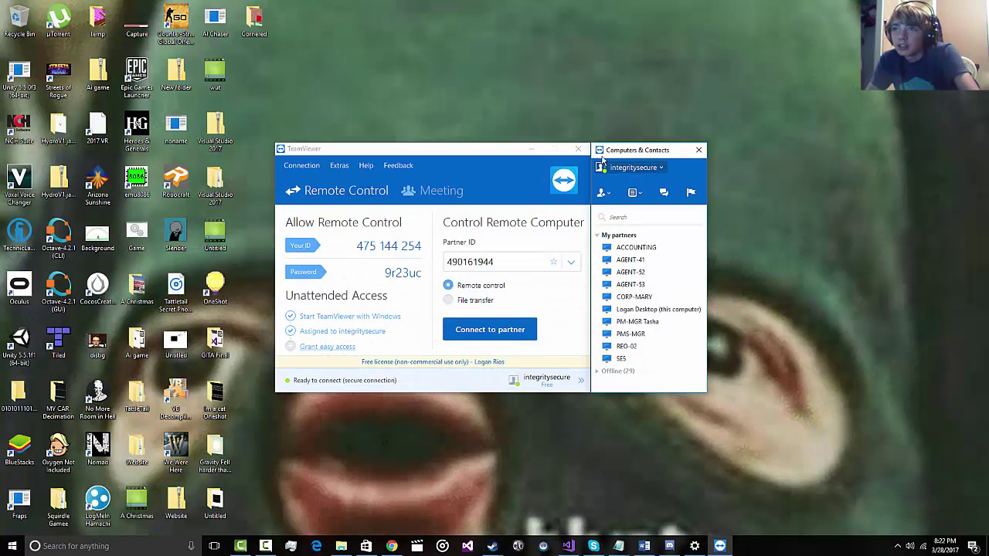
click(579, 149)
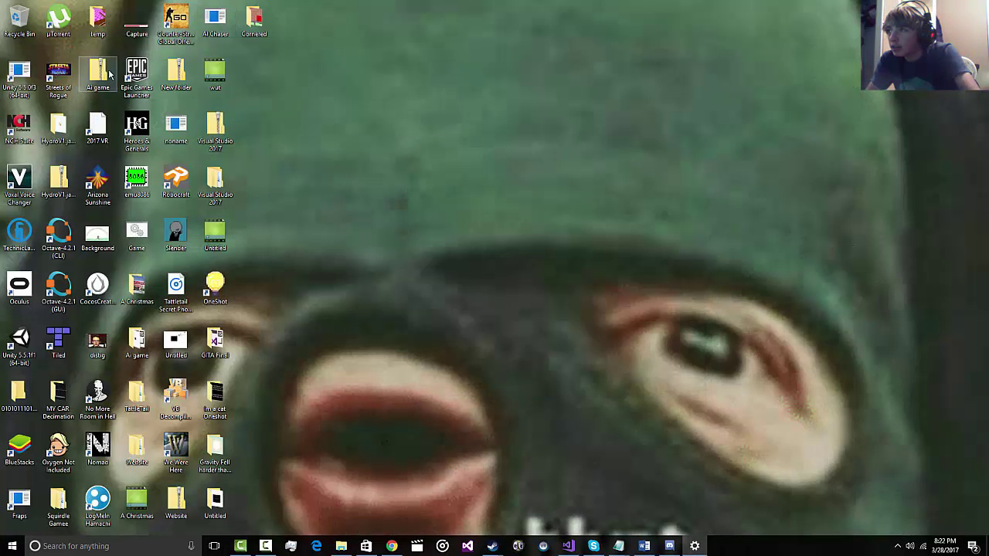
Step: Drag the Game.bat desktop icon onto the Discord taskbar button
drag(99, 236, 655, 547)
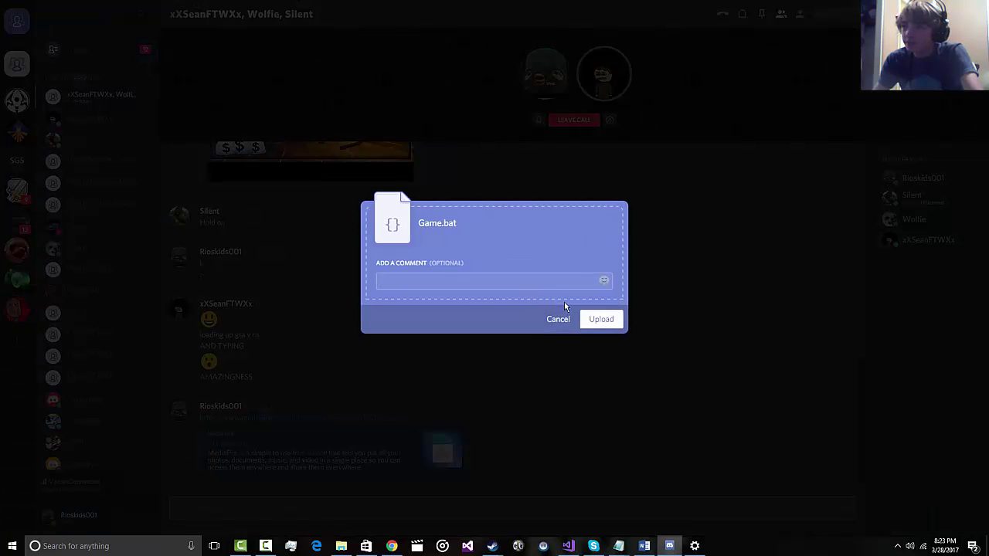
Step: Confirm the Game.bat upload to the four-member group chat
click(601, 320)
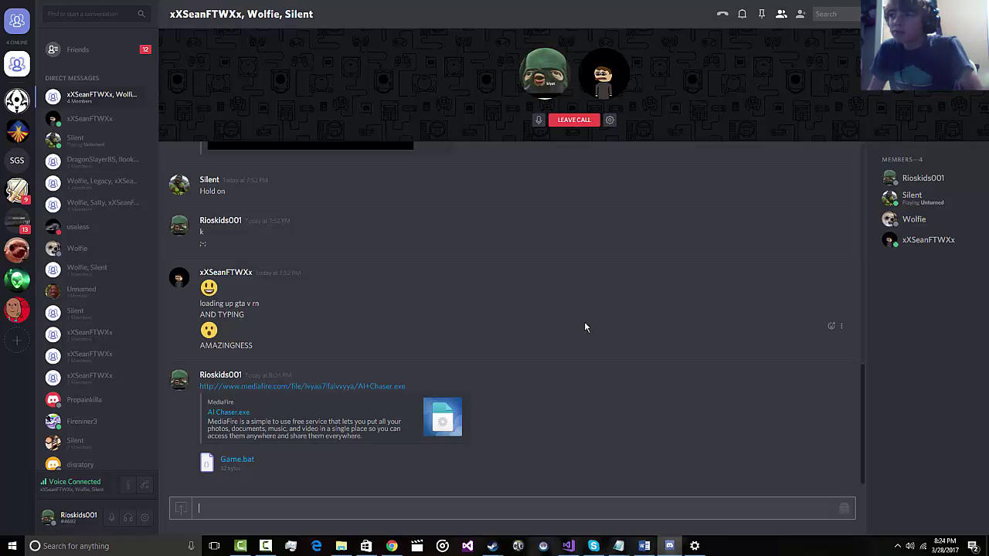
Step: Switch to the Steam chat conversation from the taskbar
click(493, 547)
text(I SHUTDOWNS S)
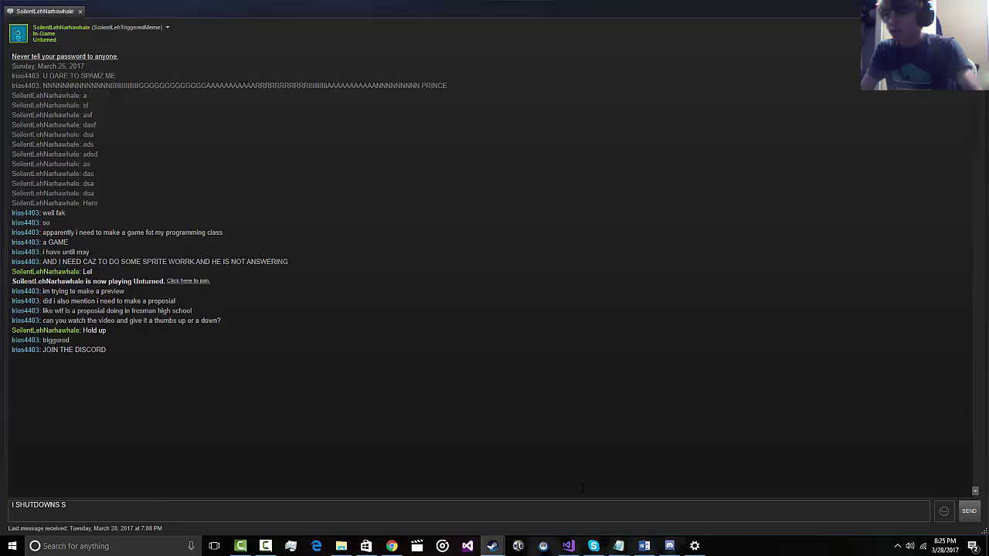
click(568, 546)
scroll(510, 309, down, 3)
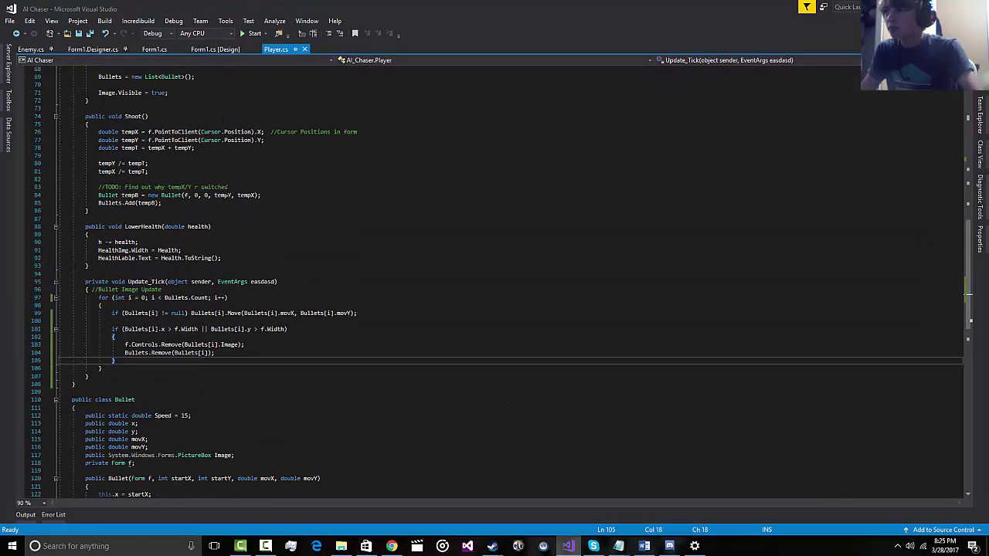